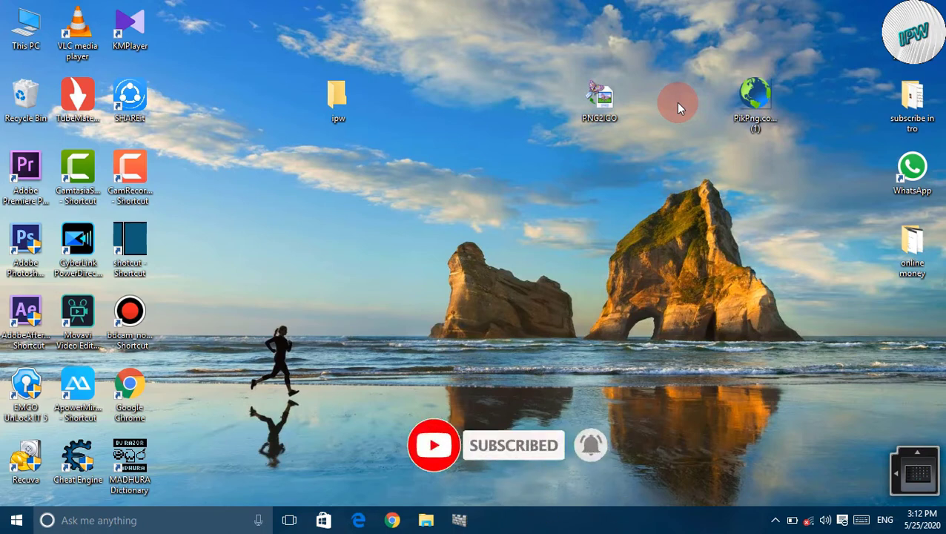
Open PNG2ICO from the desktop and install Easy PNG to Icon Converter for all users
drag(599, 100, 482, 107)
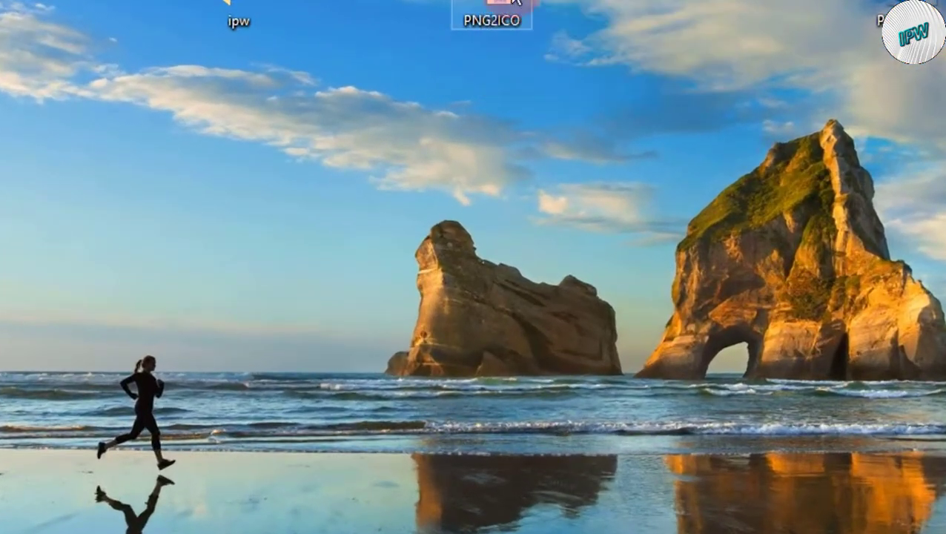
double_click(505, 6)
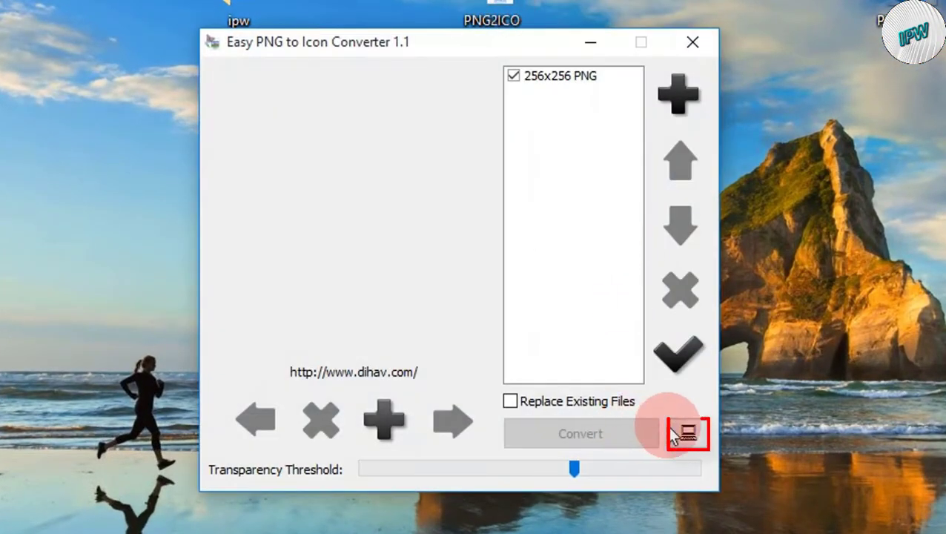
click(688, 438)
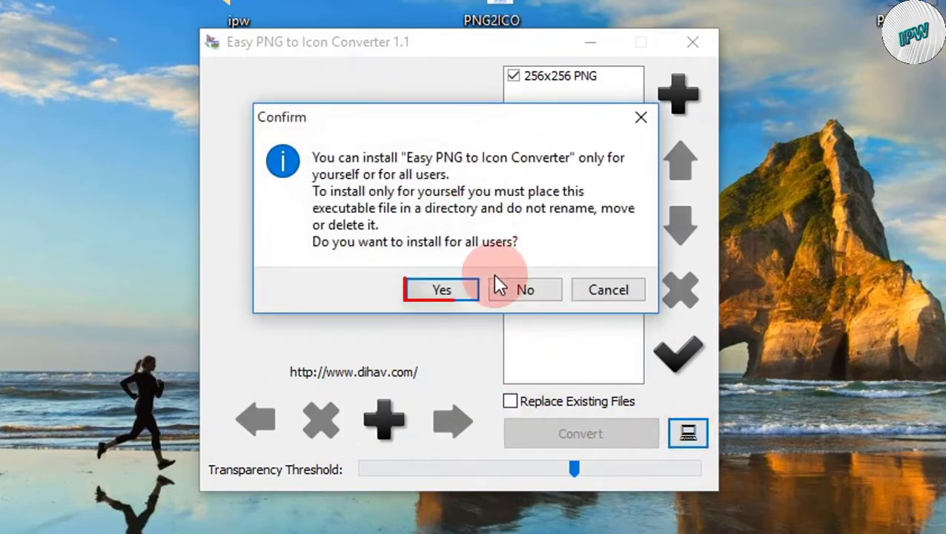
click(444, 289)
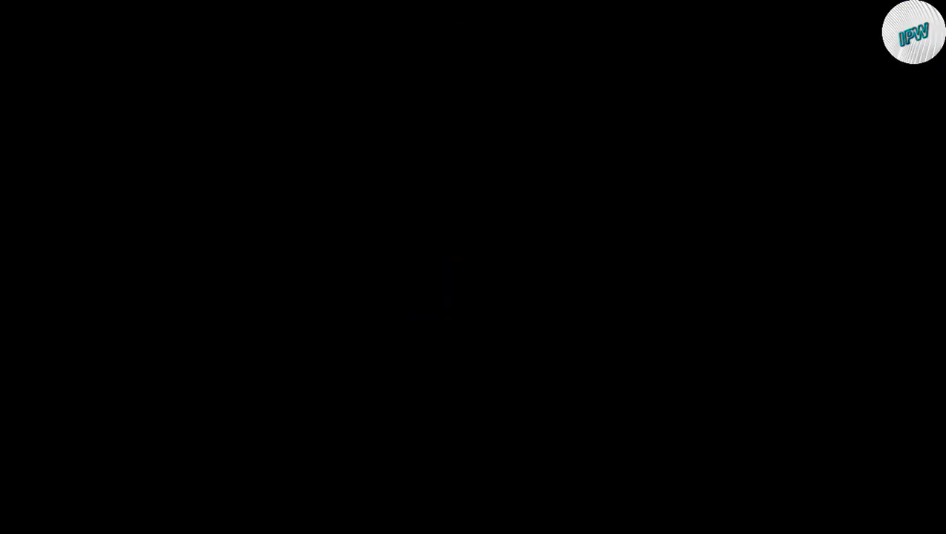
click(563, 109)
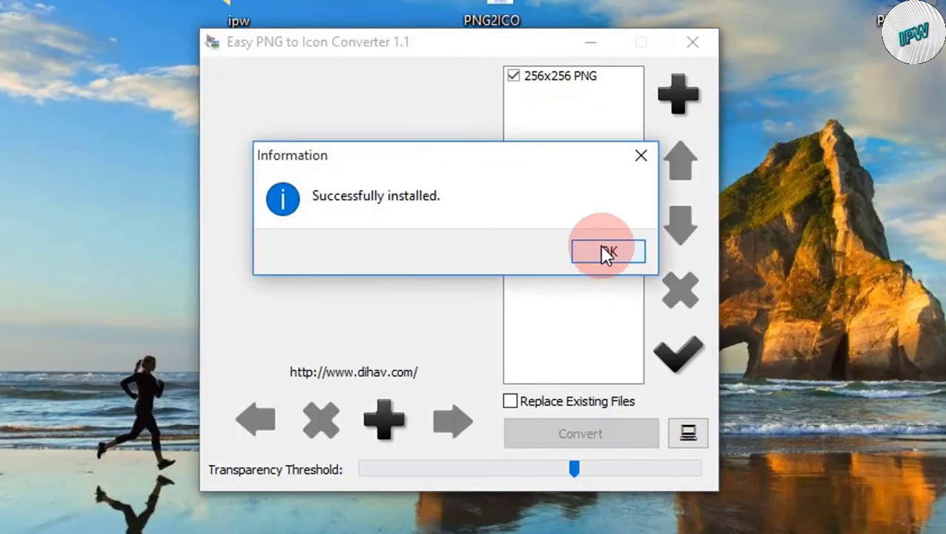
click(605, 252)
Close the icon converter and move the globe PNG on the desktop closer to PNG2ICO
drag(442, 45, 657, 120)
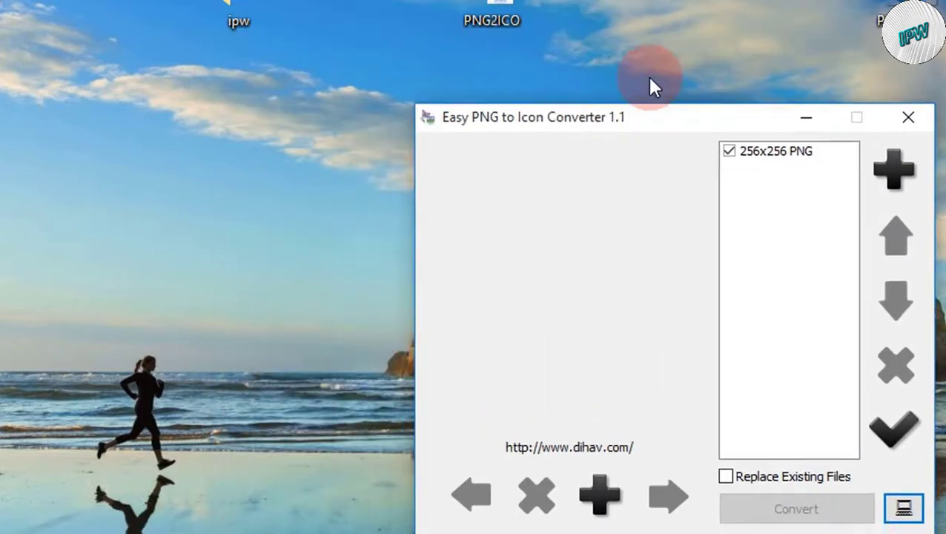
drag(650, 80, 530, 71)
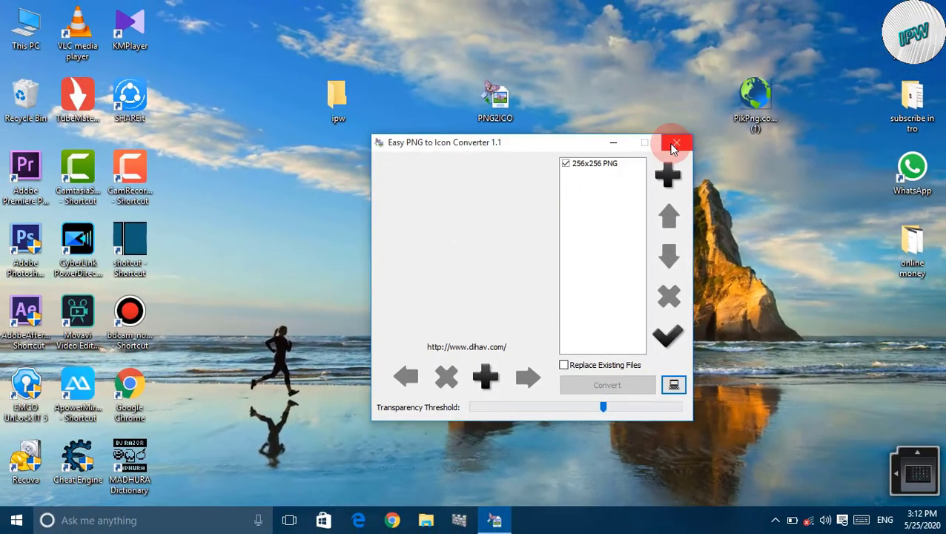
click(785, 59)
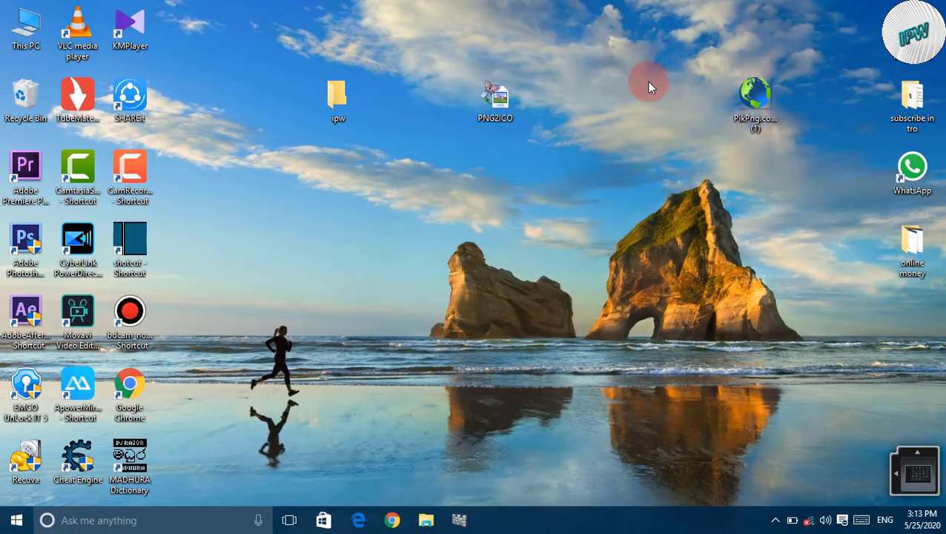
drag(734, 108, 630, 108)
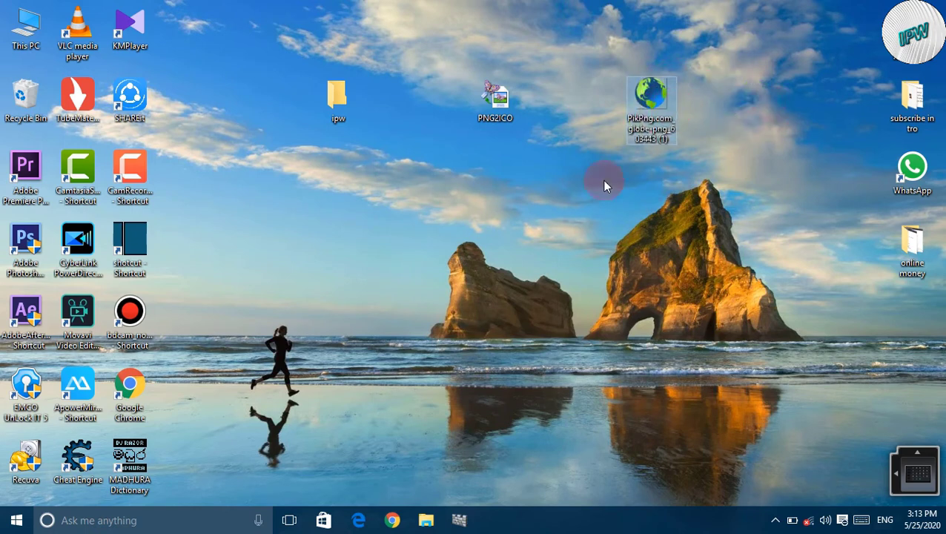
drag(611, 61, 712, 133)
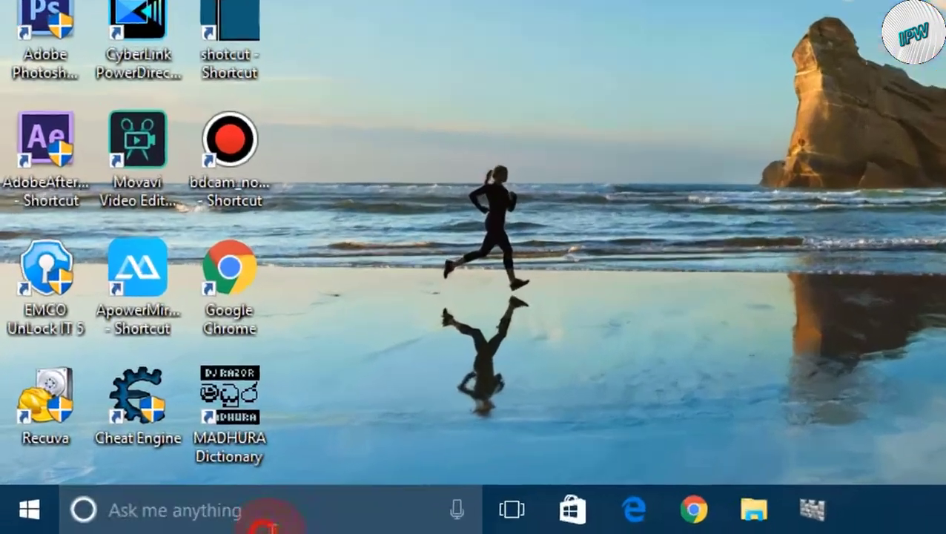
Search for Paint, launch it, and load the globe PNG from the desktop into it
click(153, 519)
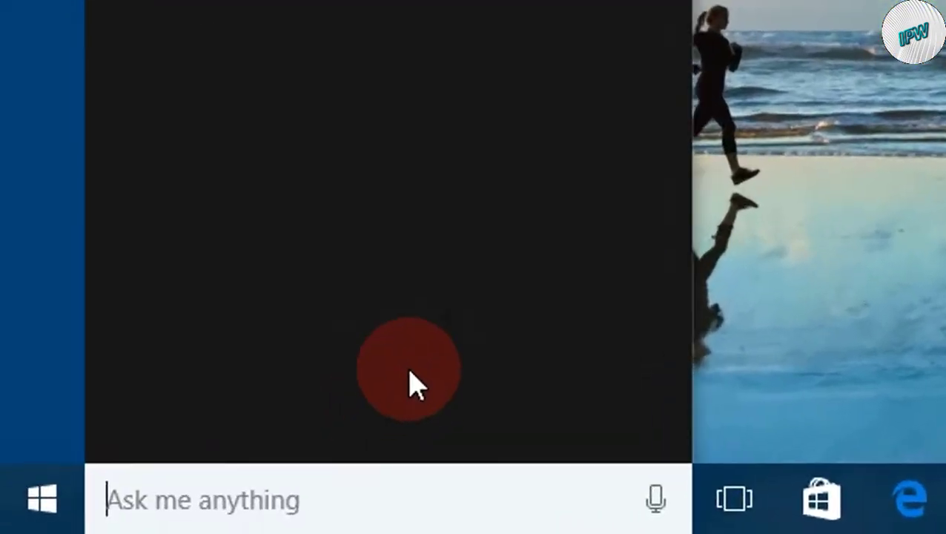
text(pai)
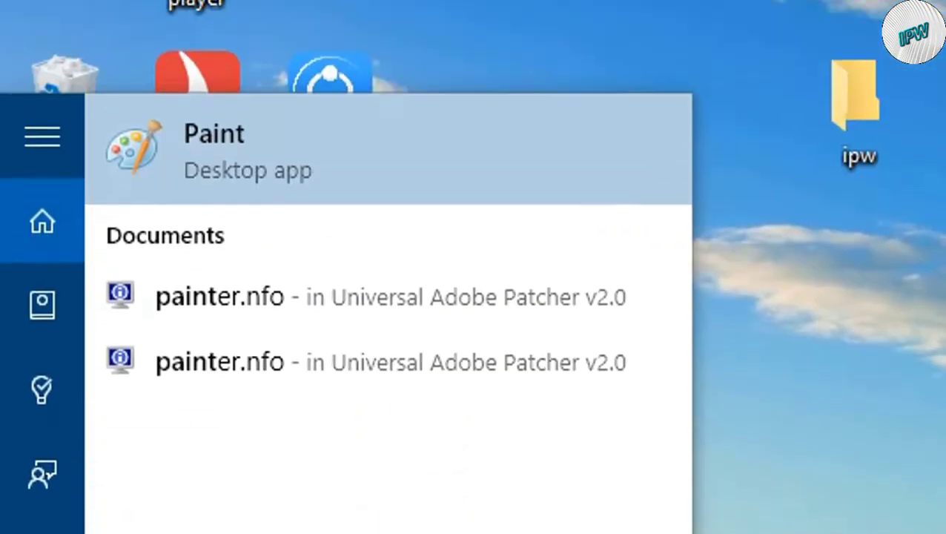
click(271, 143)
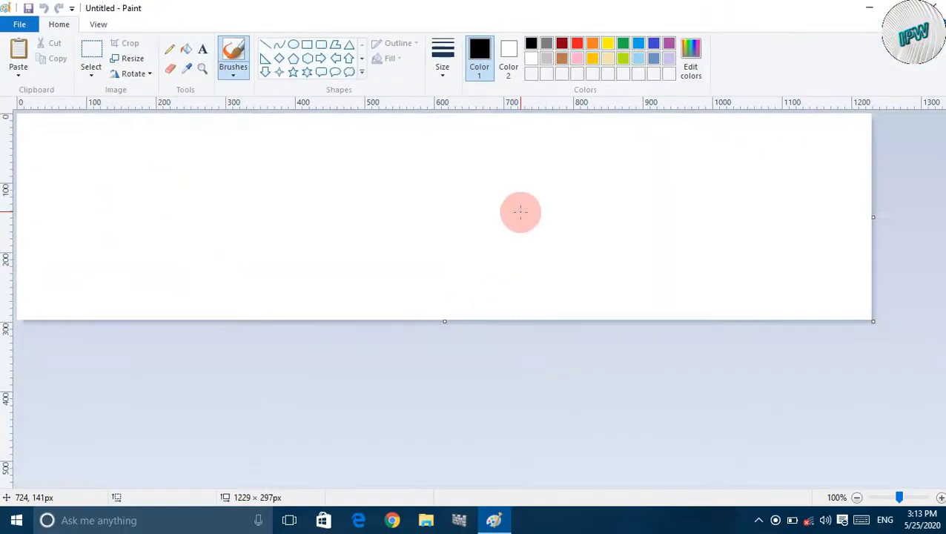
mouse_move(886, 8)
mouse_down()
mouse_move(809, 20)
mouse_move(655, 21)
mouse_move(585, 93)
mouse_move(649, 161)
mouse_move(649, 136)
mouse_up()
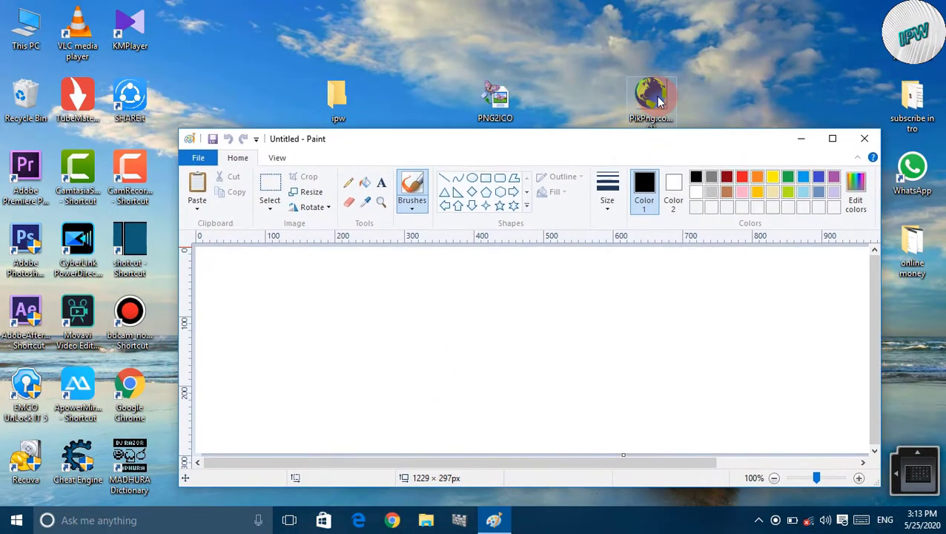
mouse_move(651, 95)
mouse_down()
mouse_move(773, 146)
mouse_move(499, 340)
mouse_up()
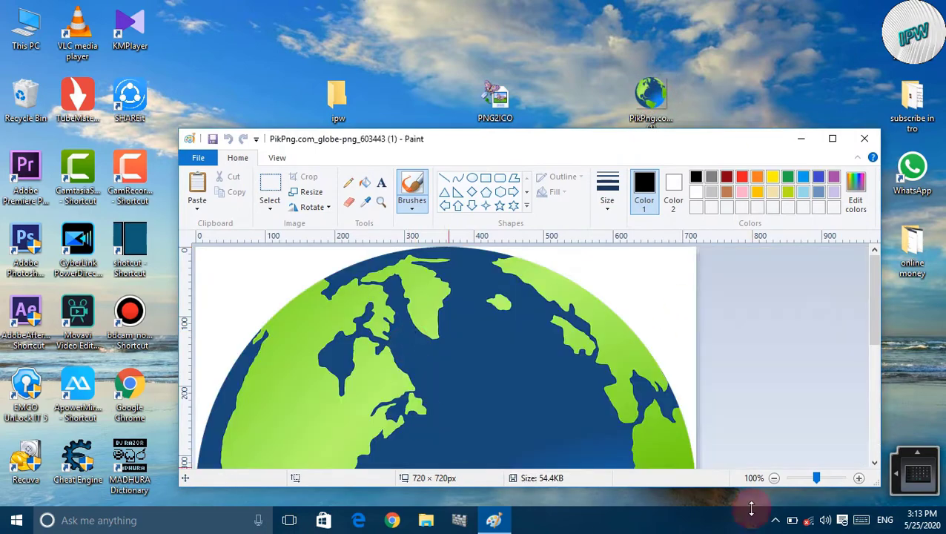
Maximize the Paint window and look over the globe picture from top to bottom
click(833, 139)
scroll(507, 355, down, 3)
scroll(460, 348, up, 3)
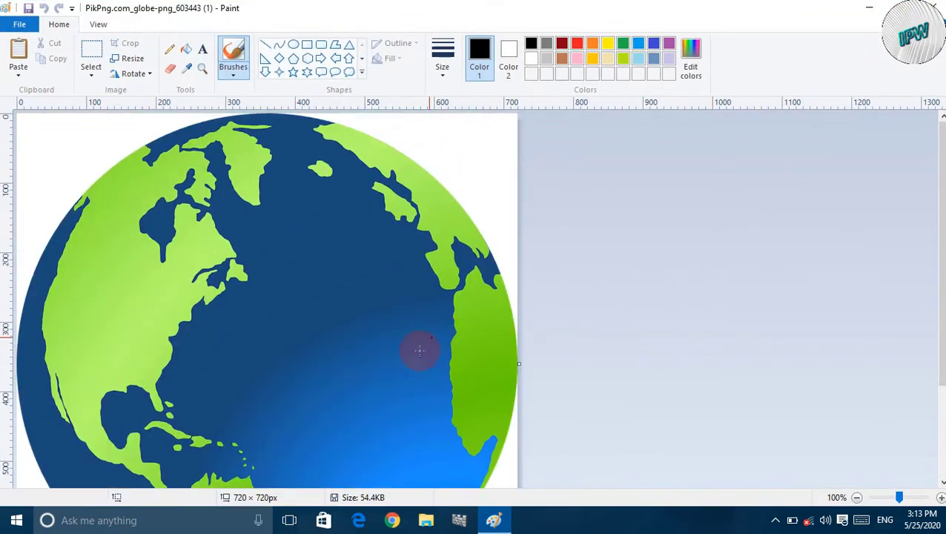
scroll(778, 267, down, 3)
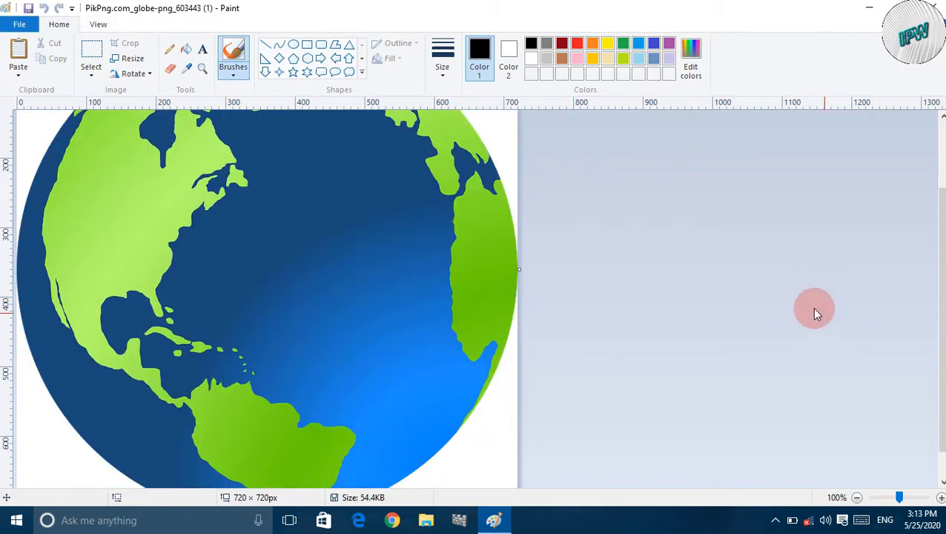
scroll(741, 267, up, 3)
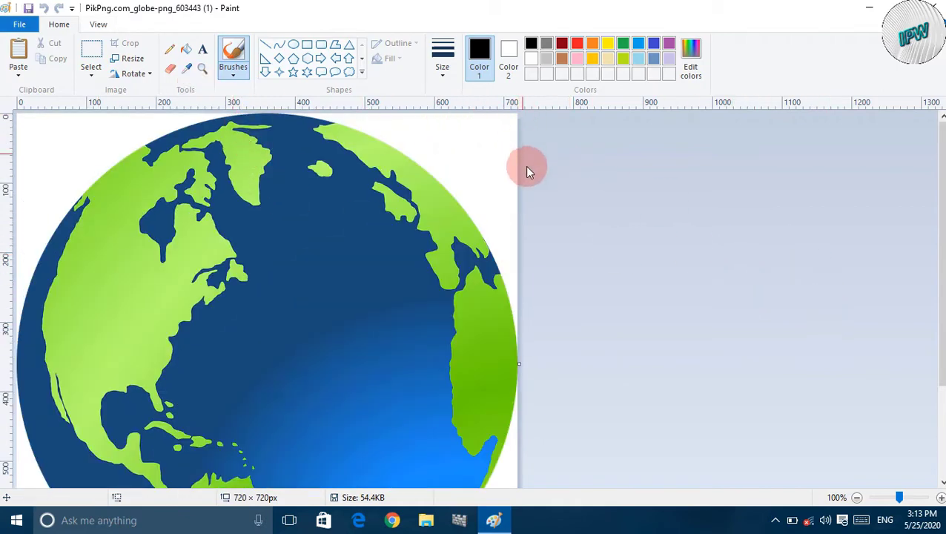
scroll(564, 260, down, 3)
scroll(724, 228, up, 3)
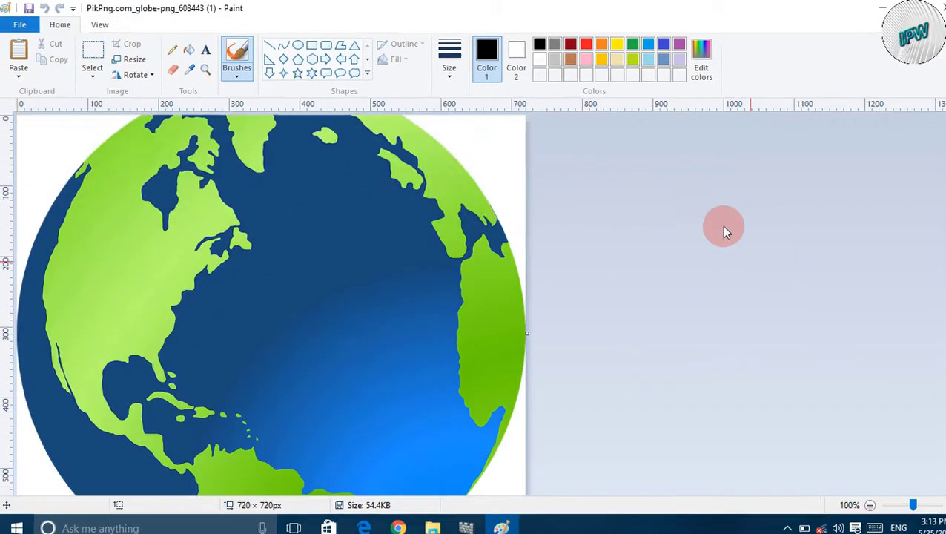
Save the globe picture to the Desktop as a PNG named hello, accepting the loss of transparency
click(12, 26)
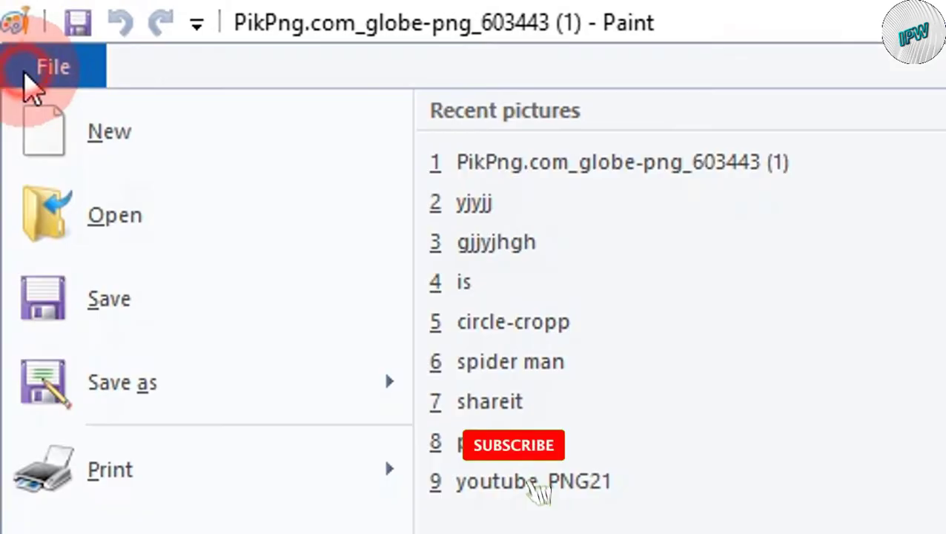
click(59, 404)
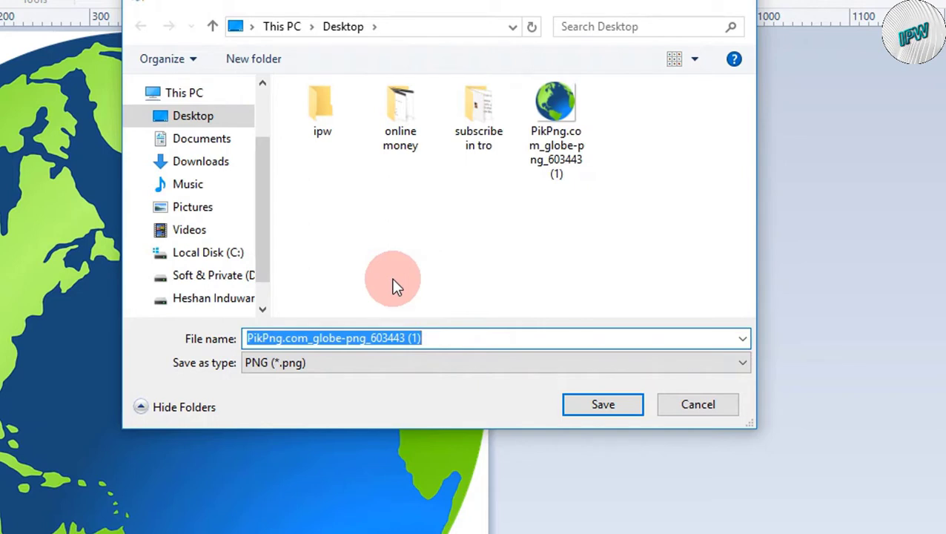
text(hello)
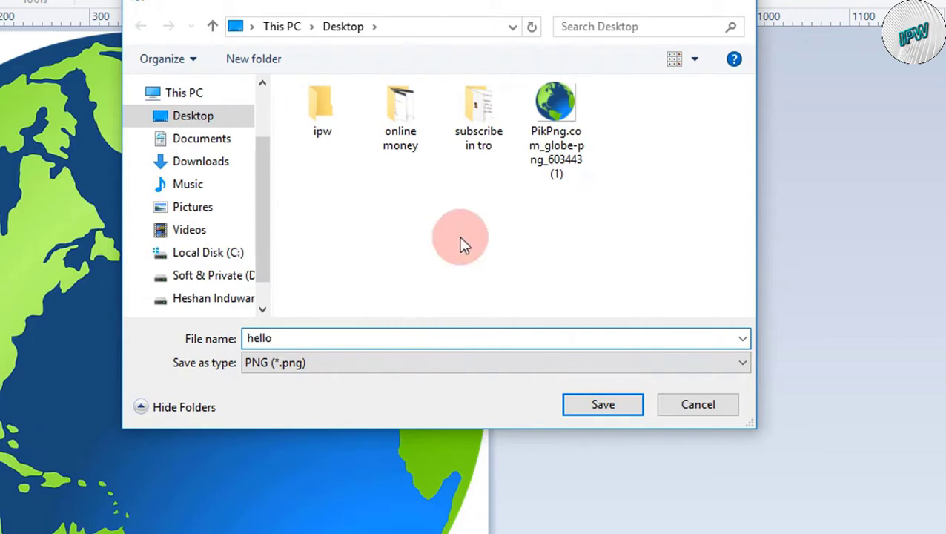
click(442, 369)
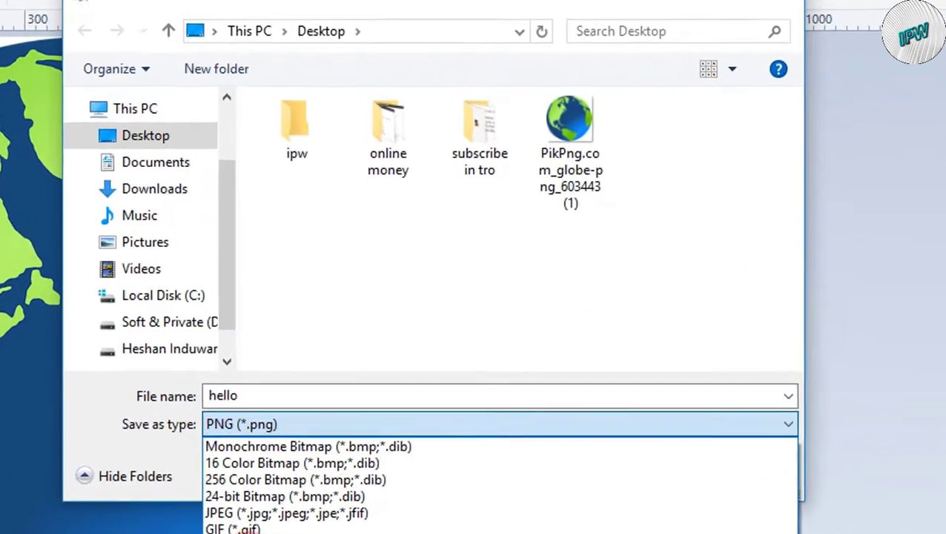
click(280, 483)
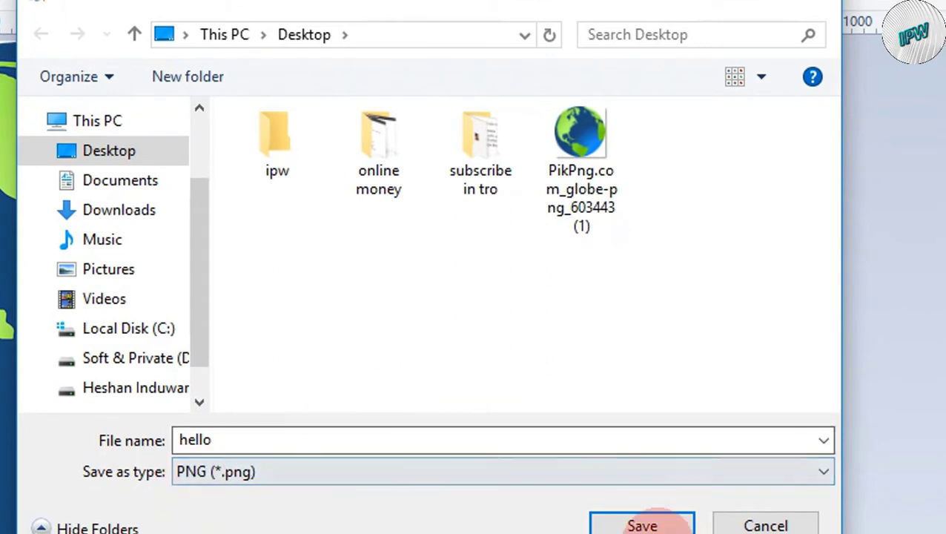
click(642, 524)
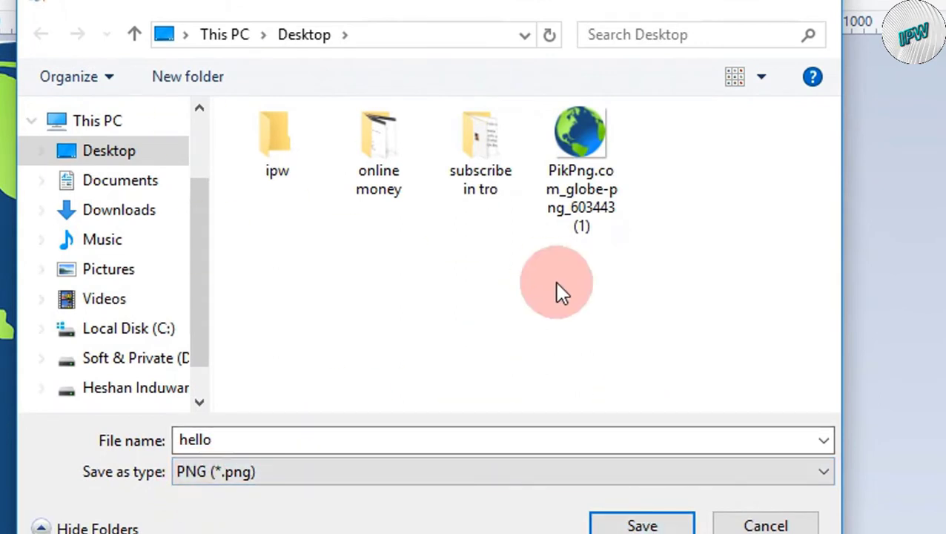
click(602, 525)
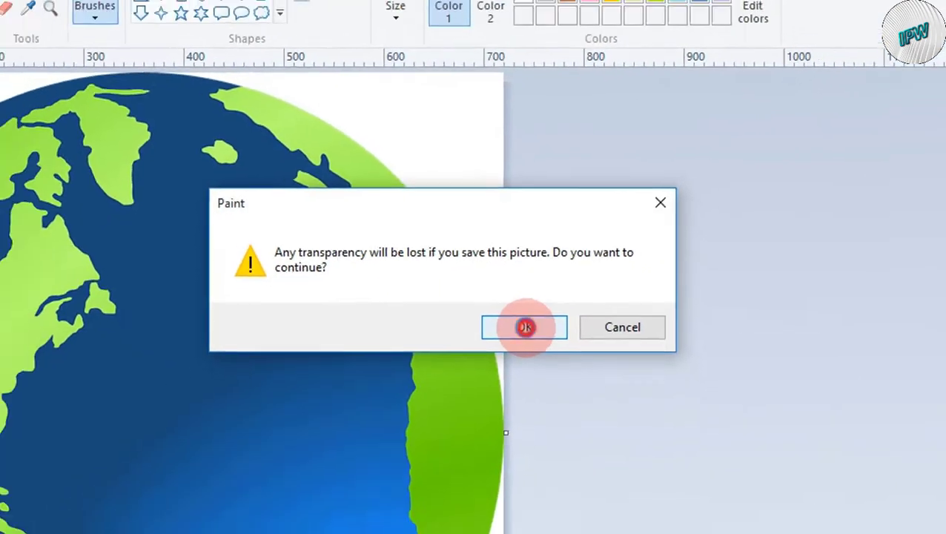
click(519, 356)
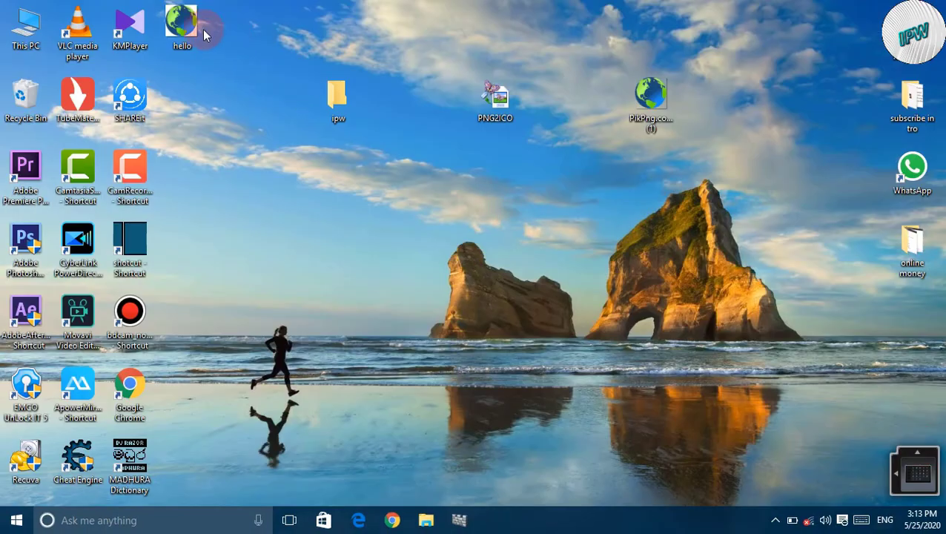
Move the hello picture beside the original globe image on the desktop, and view it in Photos
drag(182, 22, 760, 185)
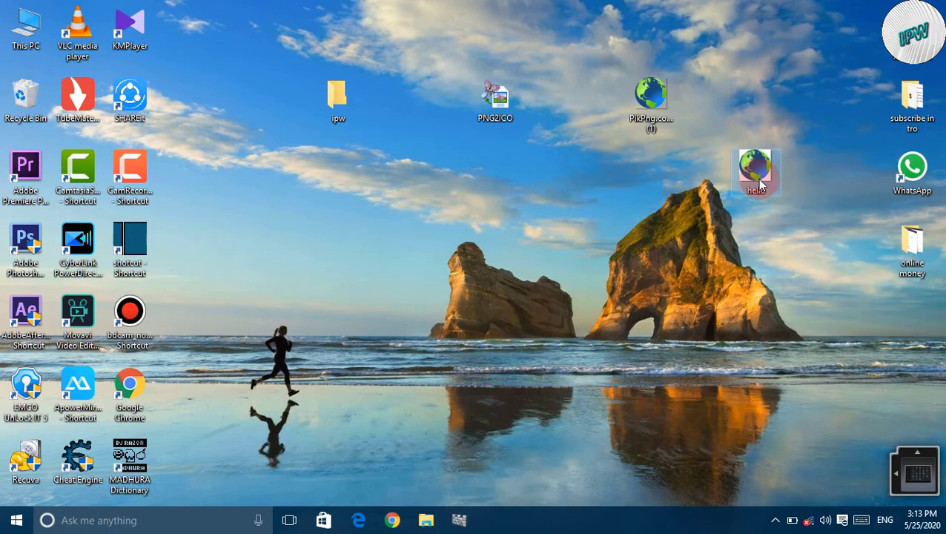
double_click(758, 172)
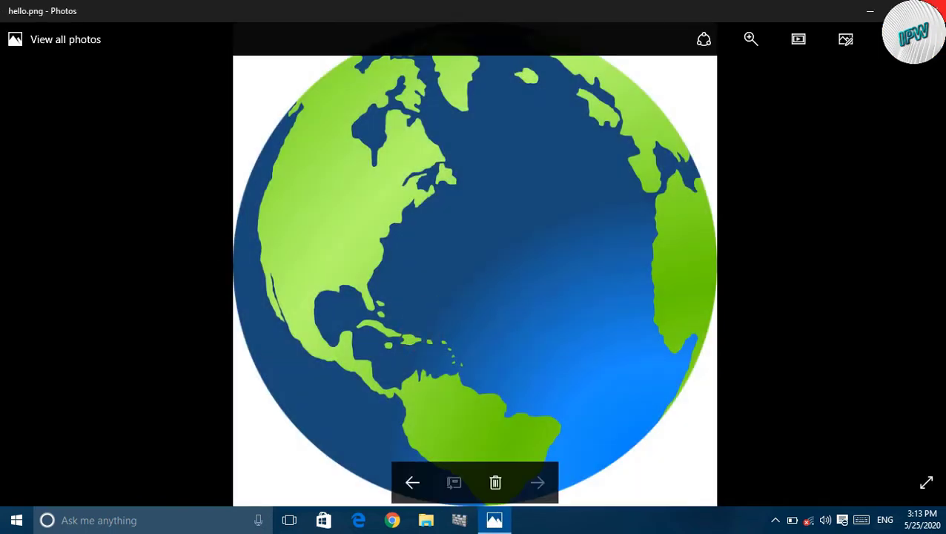
key(alt+F4)
Reopen the PNG2ICO converter and load hello.png from the desktop into it
drag(495, 91, 444, 236)
double_click(443, 236)
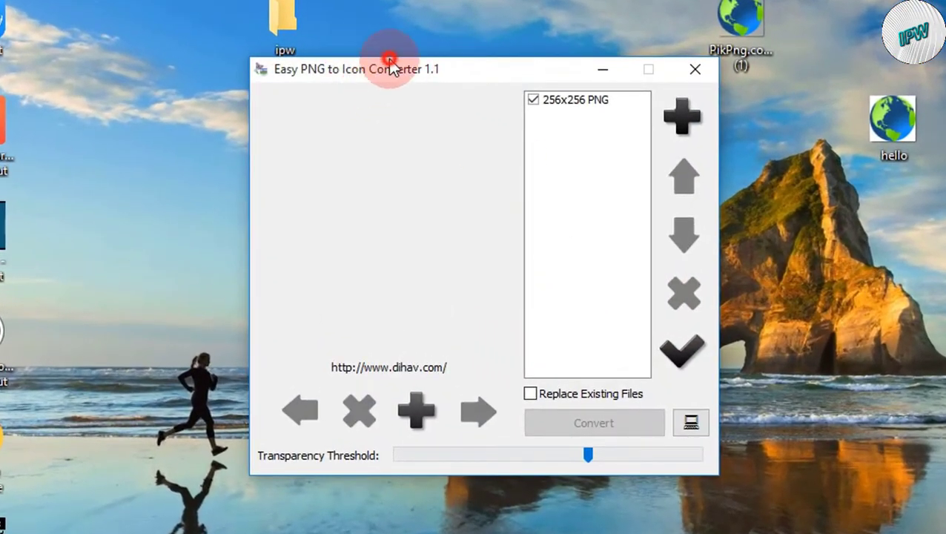
drag(391, 66, 424, 64)
drag(875, 97, 448, 215)
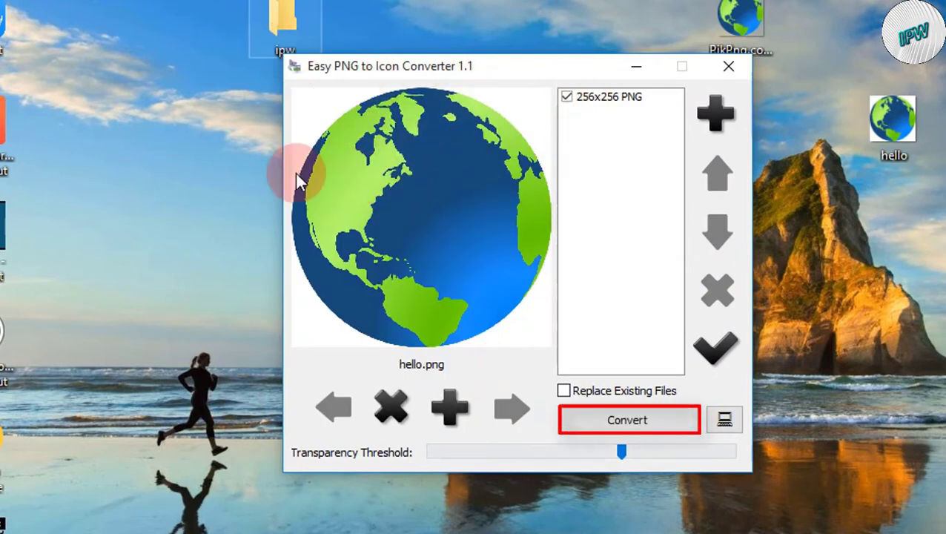
Convert hello.png to an ICO file and save it on the Desktop as world
click(618, 421)
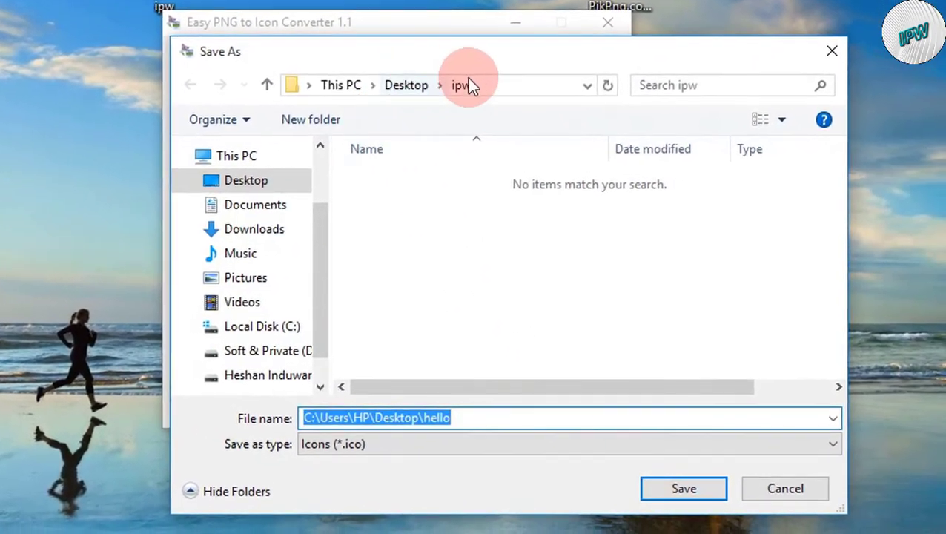
click(406, 85)
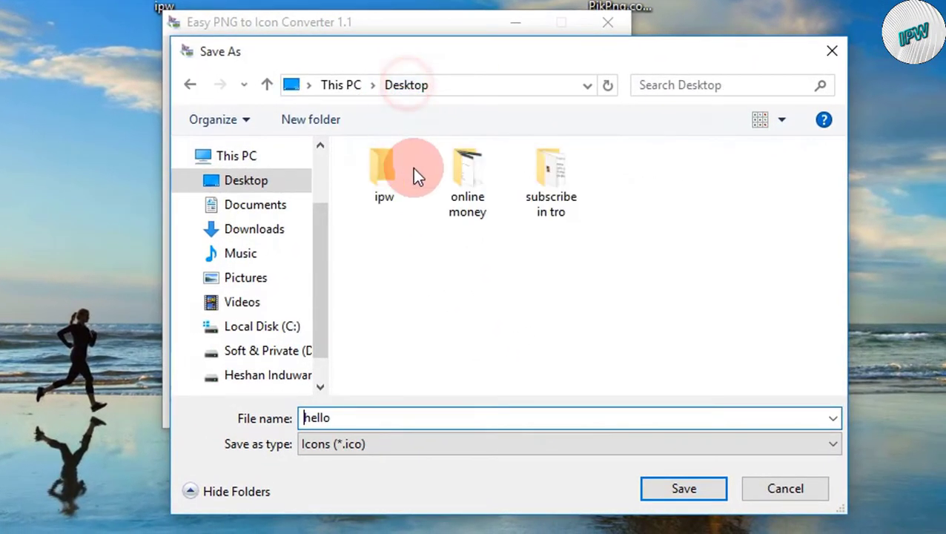
click(345, 421)
drag(341, 420, 307, 419)
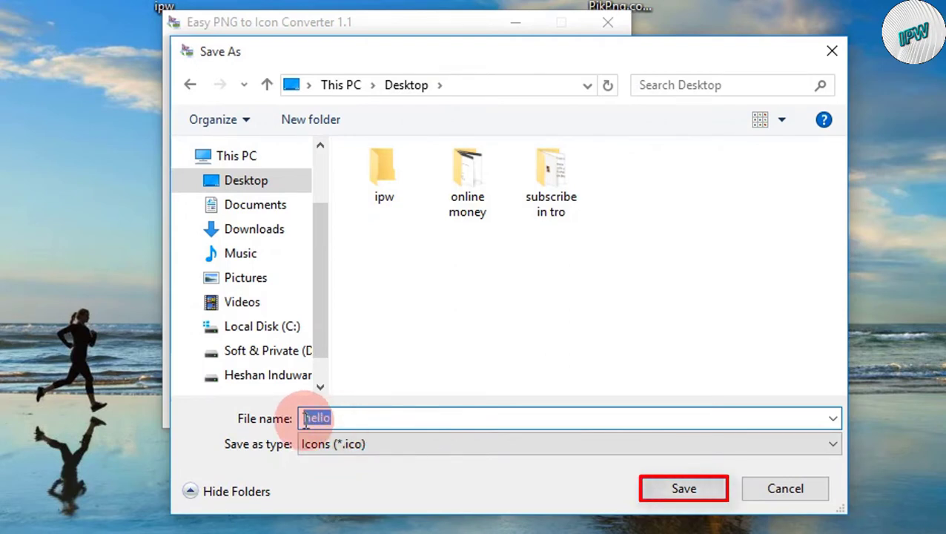
text(world)
click(661, 490)
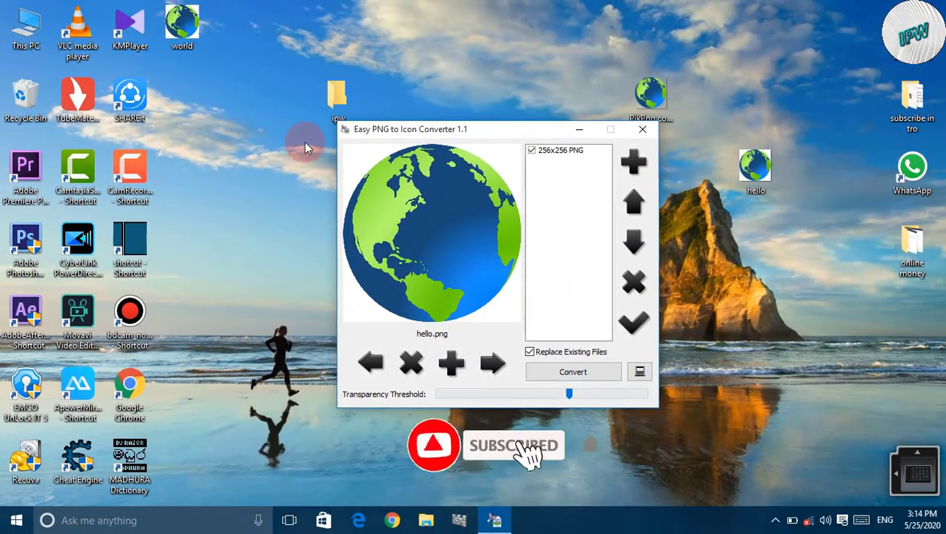
Close the converter, move the world icon into the open desktop area near the PikPng image, and view it in Paint
click(641, 132)
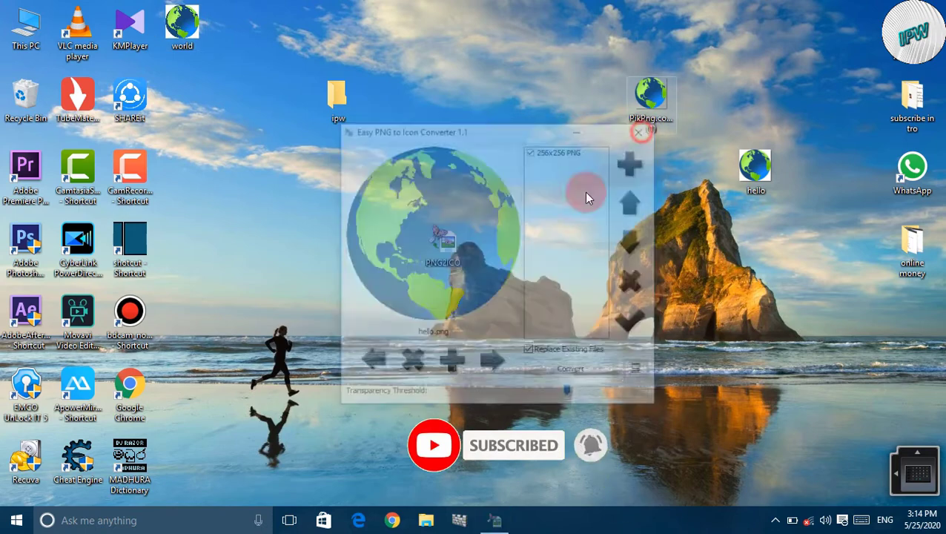
drag(181, 22, 469, 87)
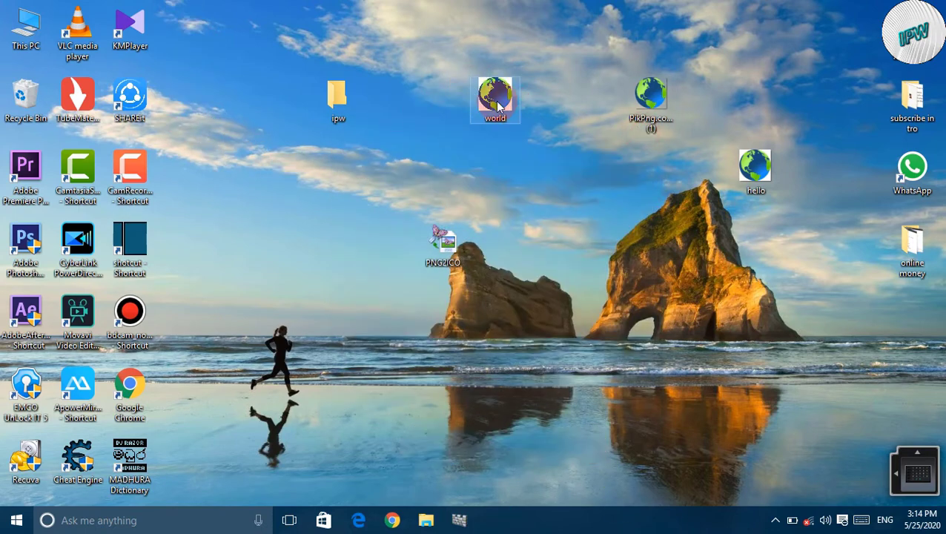
double_click(497, 106)
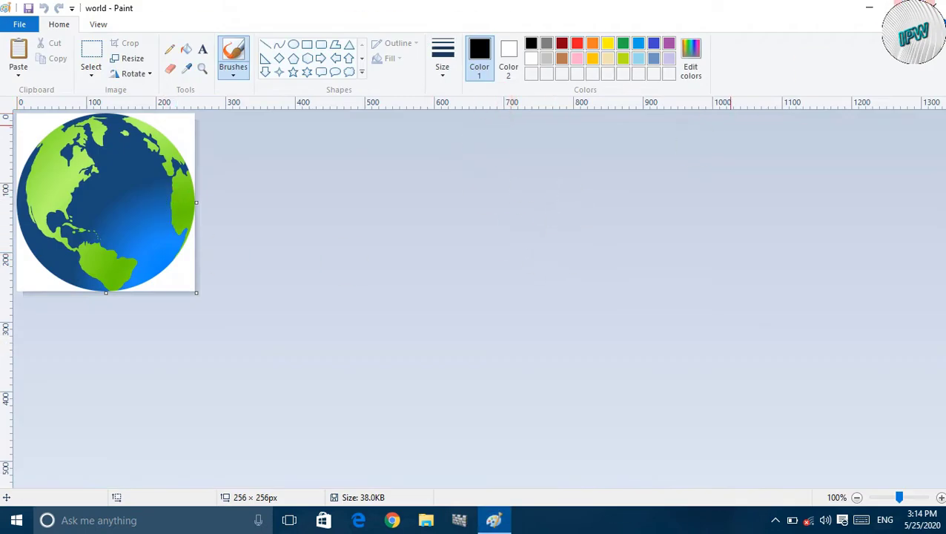
click(927, 8)
click(593, 113)
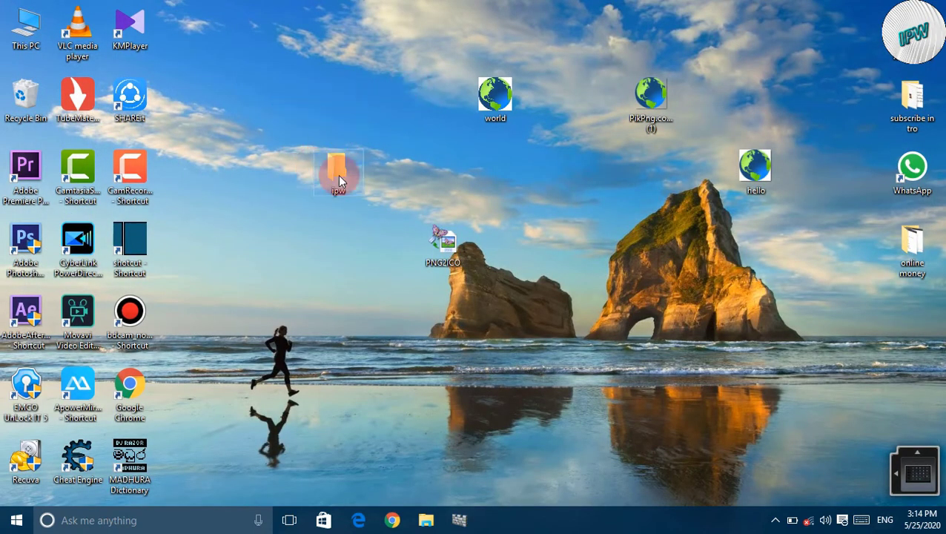
Open the icon selection for the ipw folder from its properties and look through the built-in icons
right_click(333, 169)
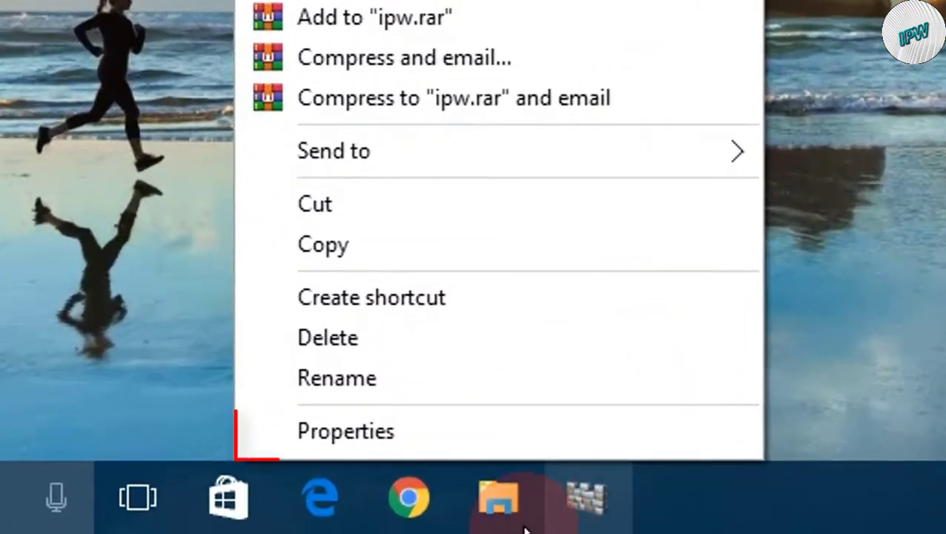
click(419, 461)
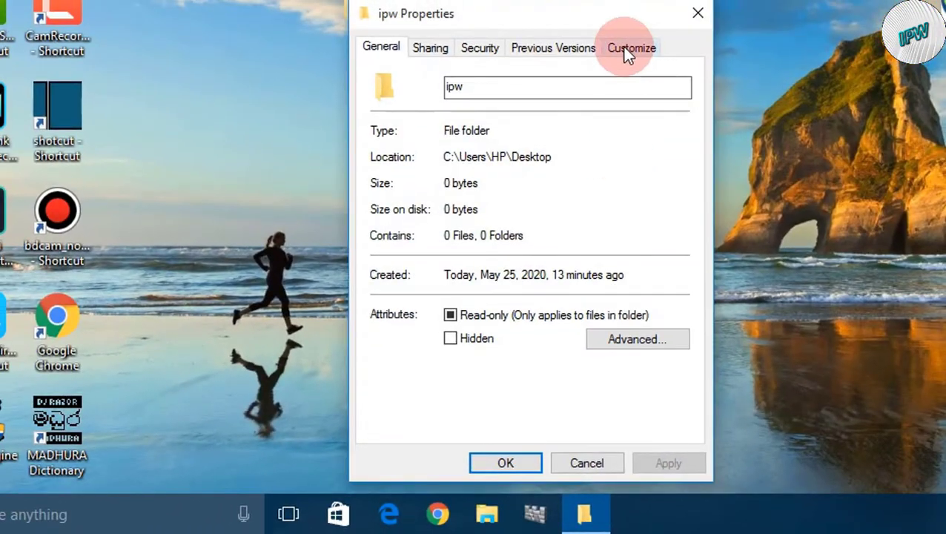
click(627, 51)
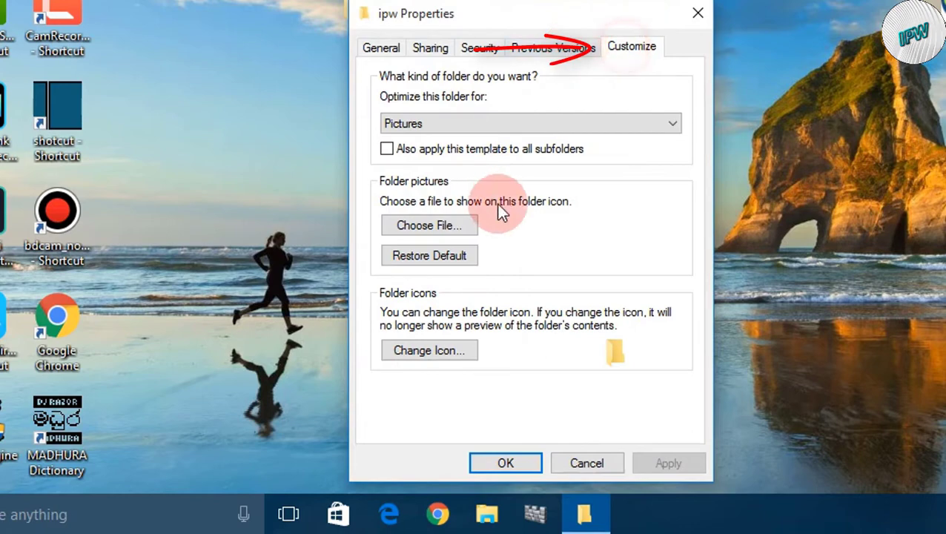
click(433, 352)
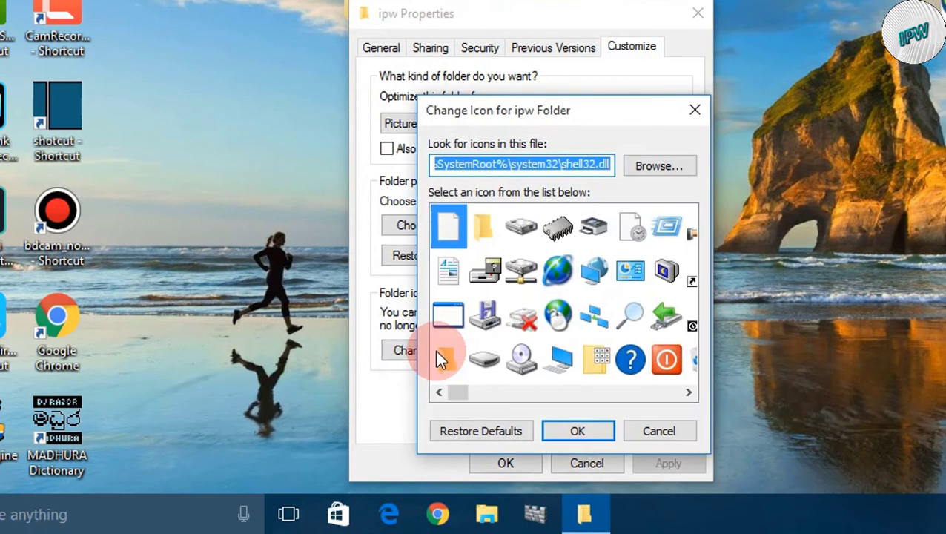
scroll(547, 321, right, 5)
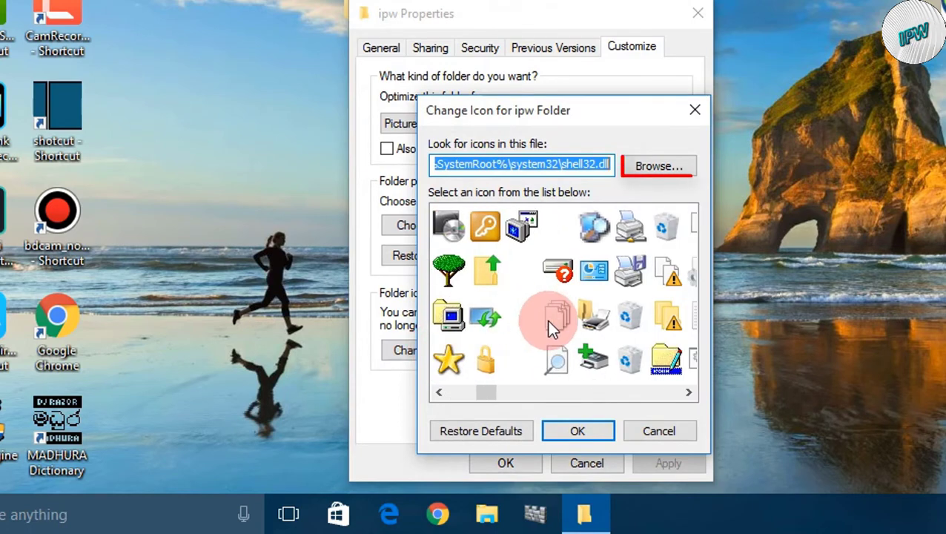
scroll(522, 270, left, 4)
scroll(522, 270, left, 2)
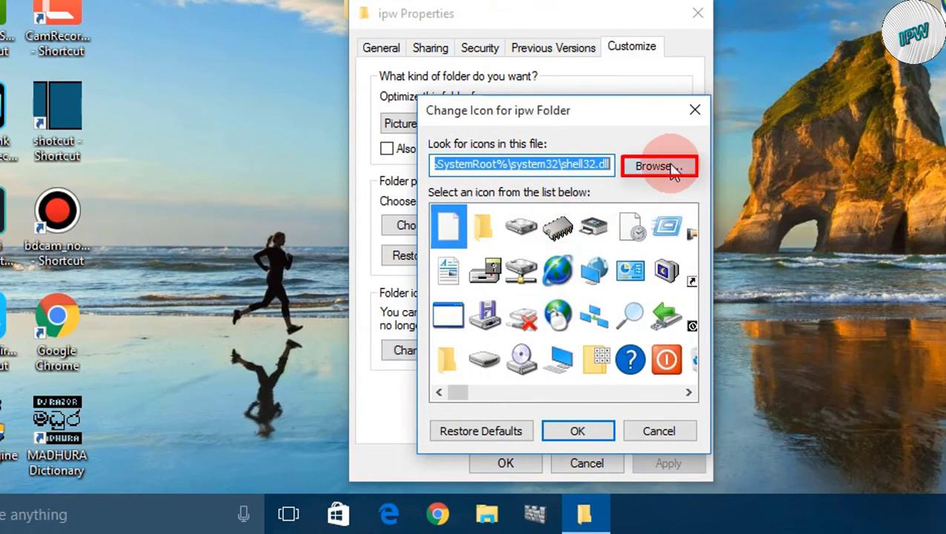
Load world.ico from the Desktop as the icon source for the ipw folder
click(673, 168)
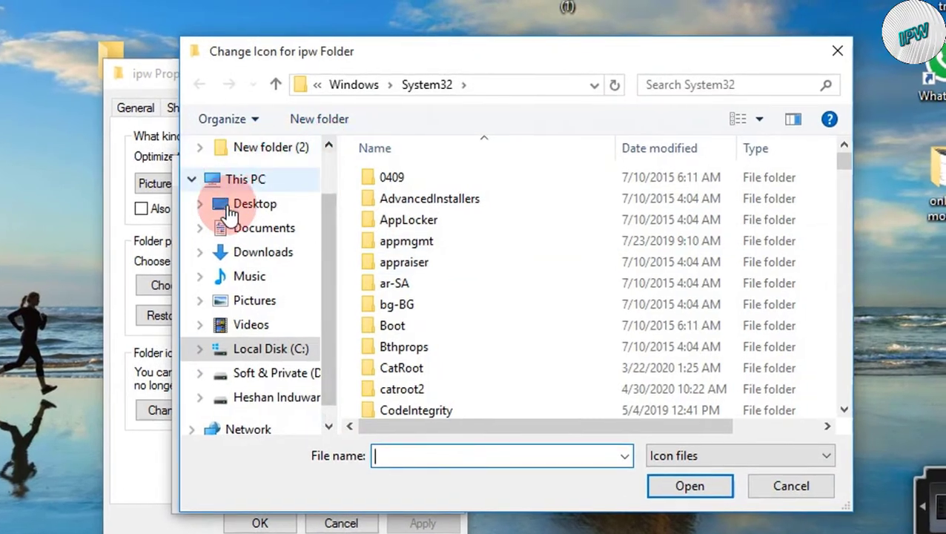
click(232, 211)
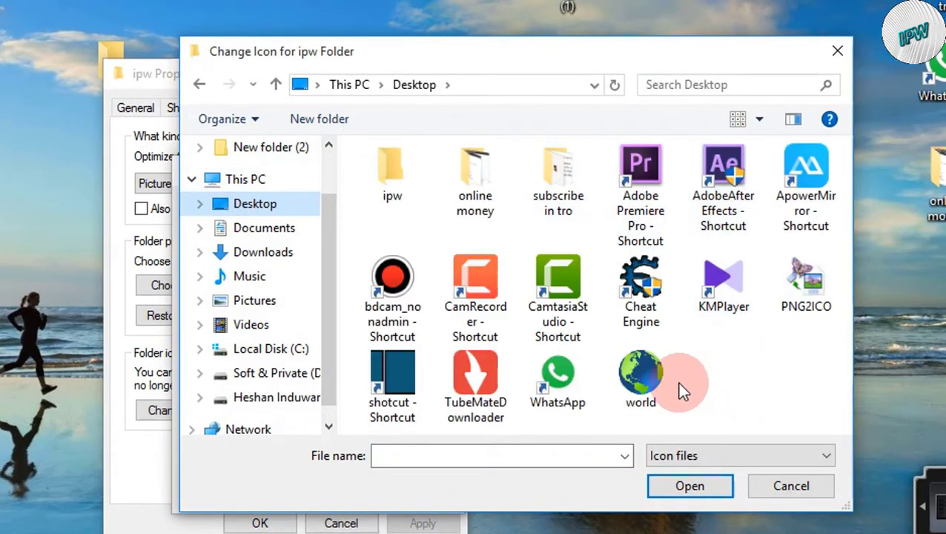
click(641, 373)
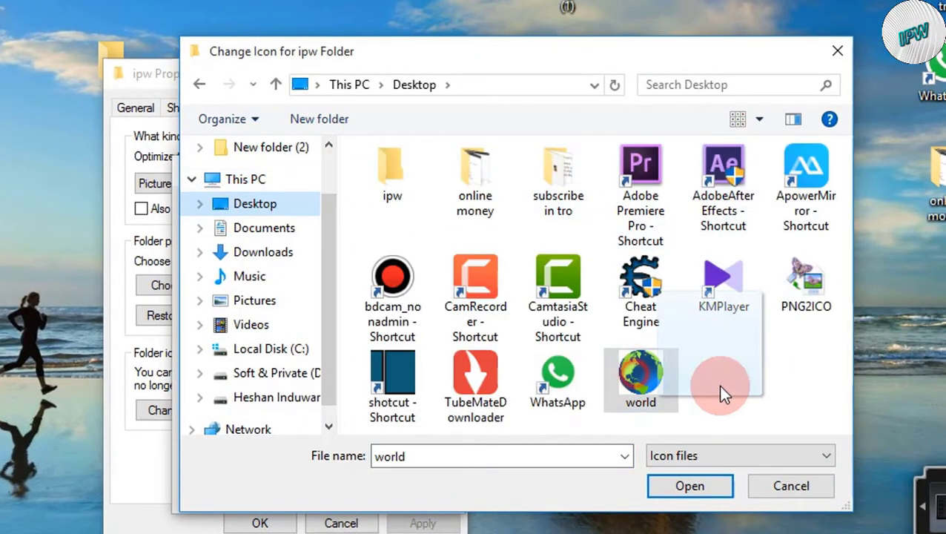
click(660, 374)
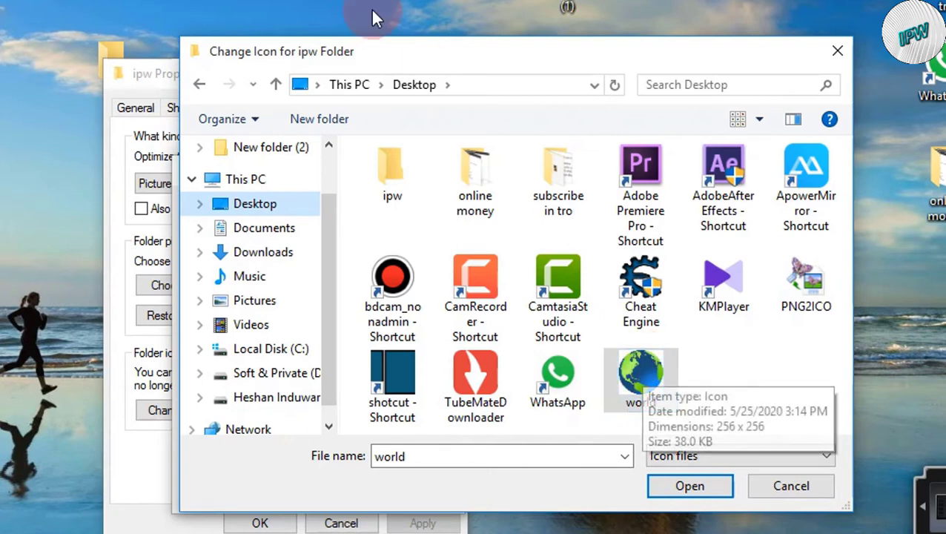
double_click(641, 371)
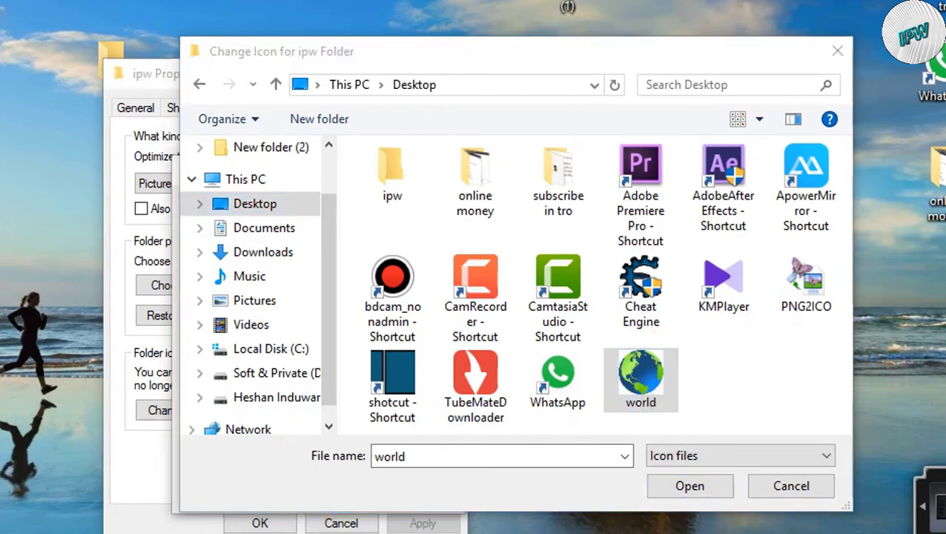
click(654, 380)
click(665, 382)
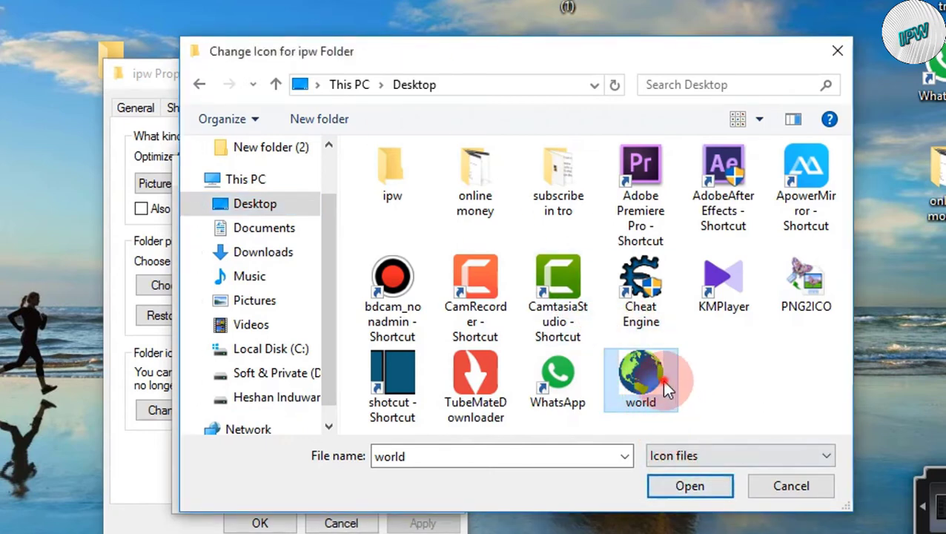
click(680, 488)
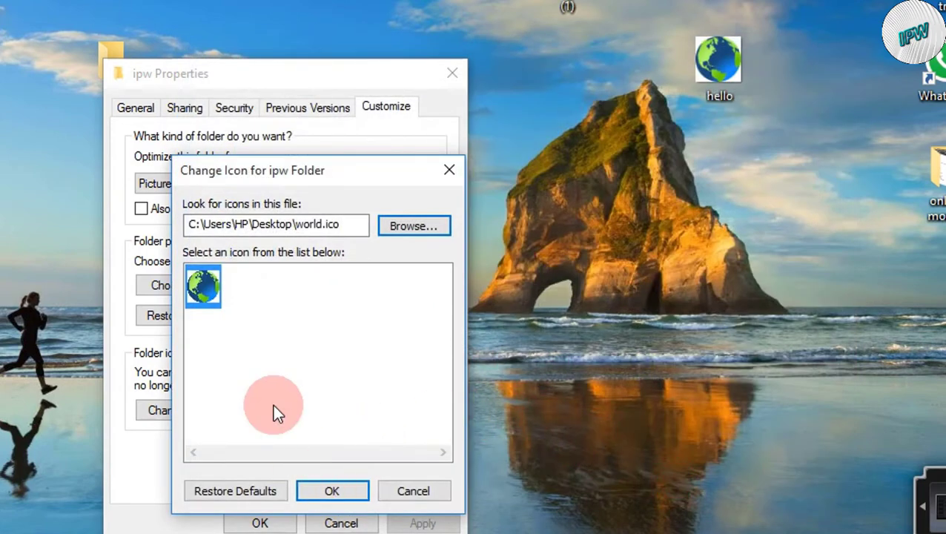
Apply the globe icon to the ipw folder and close its properties
click(330, 491)
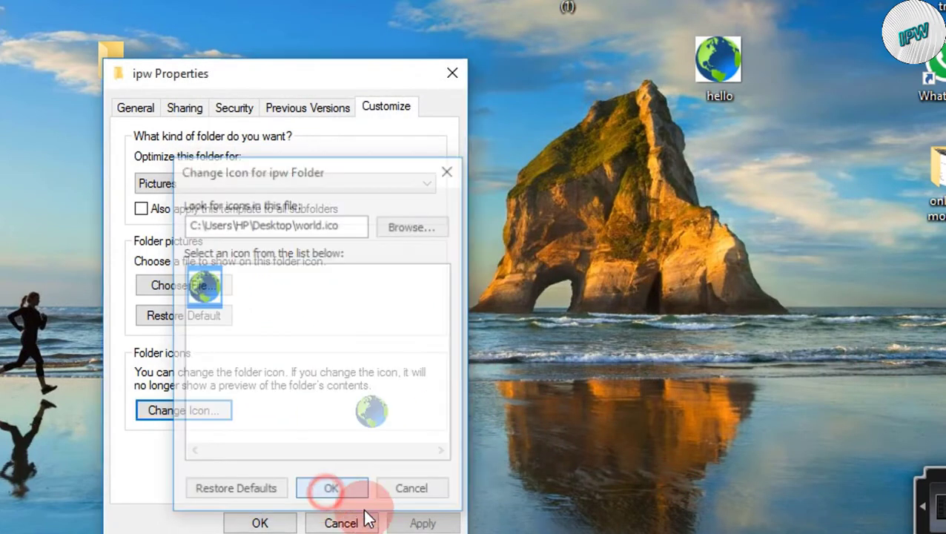
click(423, 523)
click(260, 522)
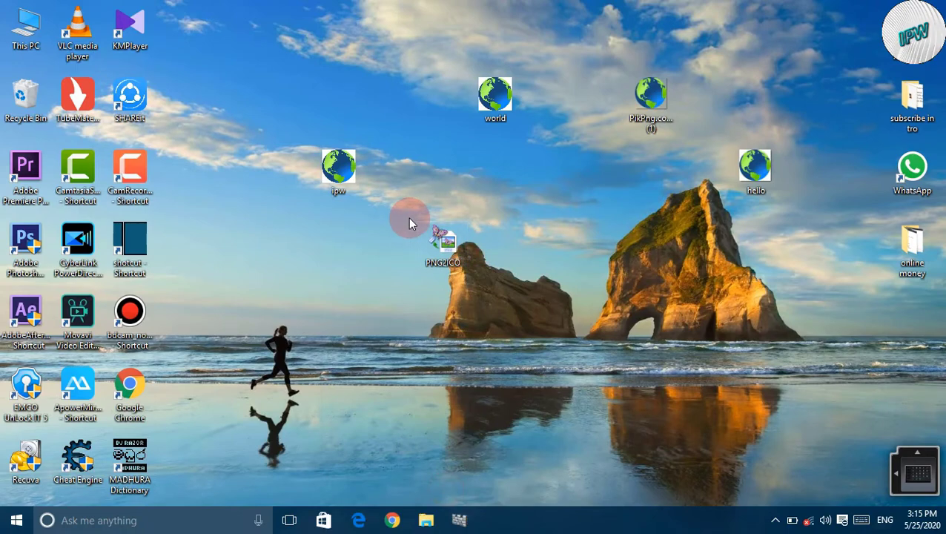
Open the ipw folder to check it, close it, and place the folder beside the SHAREit shortcut on the desktop
drag(319, 166, 215, 58)
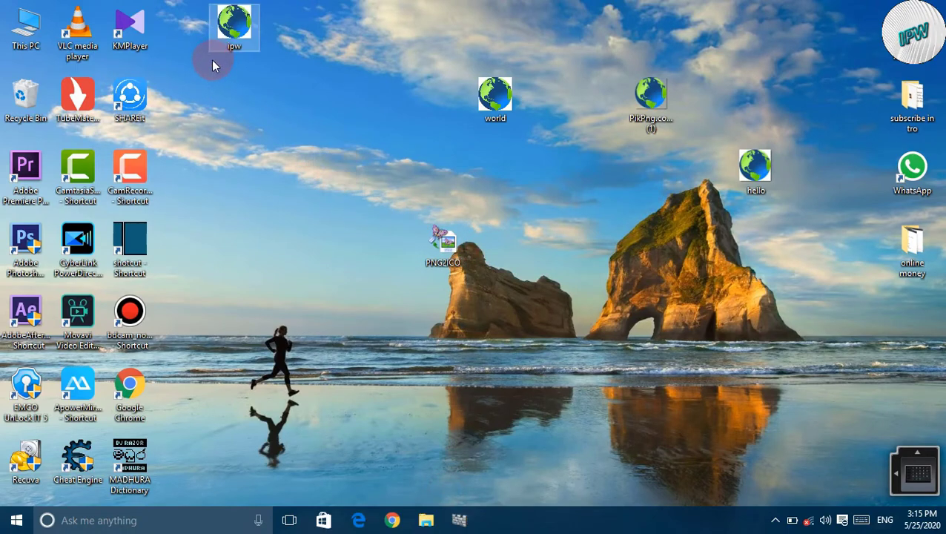
double_click(233, 31)
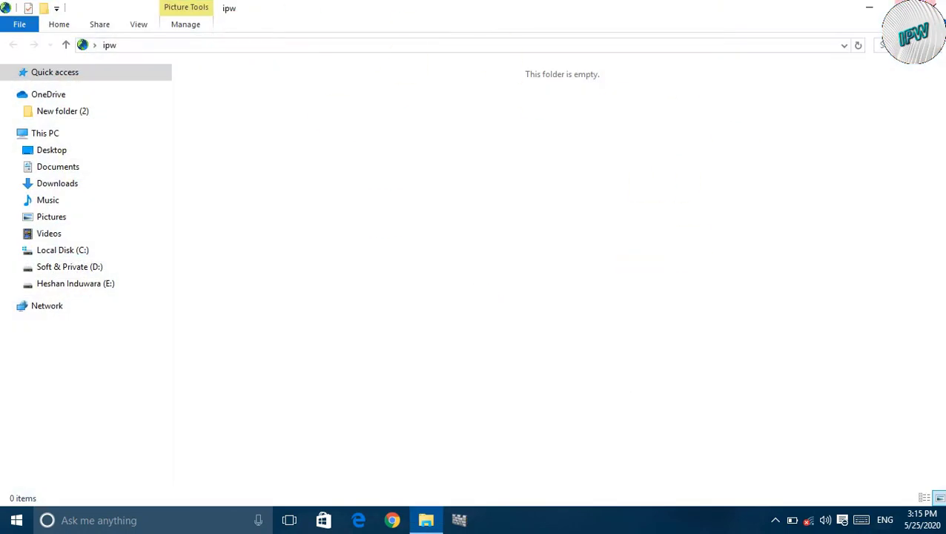
click(929, 7)
drag(233, 29, 235, 94)
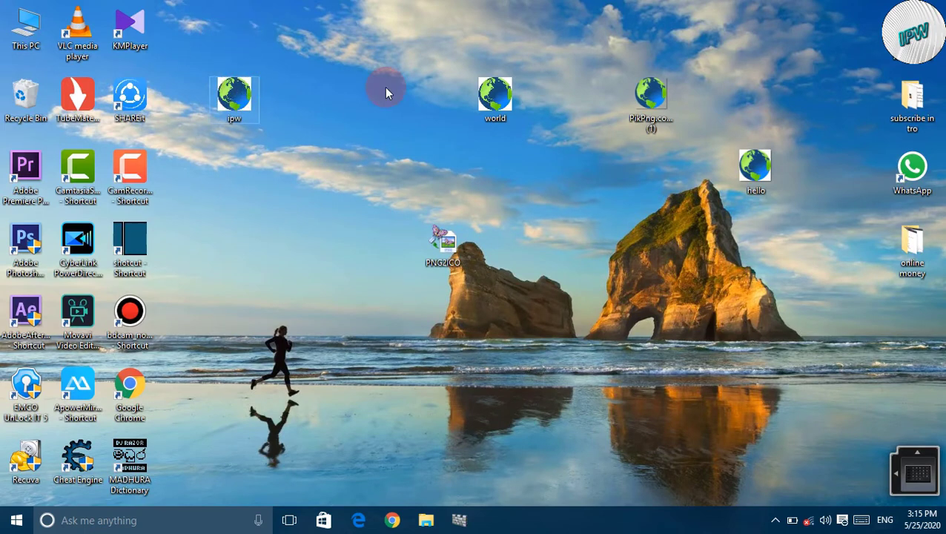
Arrange the world icon and the hello picture side by side above the PikPng image
drag(495, 95, 723, 177)
click(774, 171)
drag(769, 119, 770, 120)
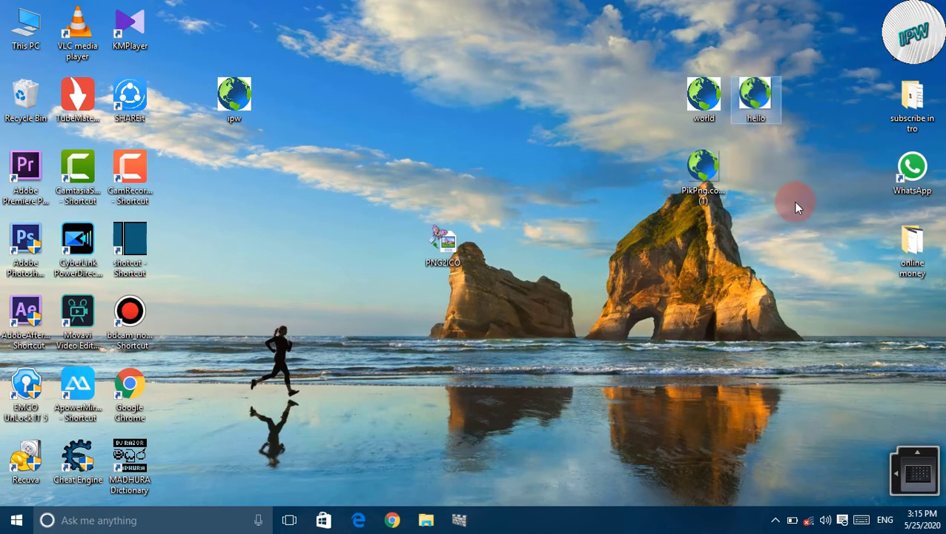
drag(676, 293, 770, 54)
click(703, 96)
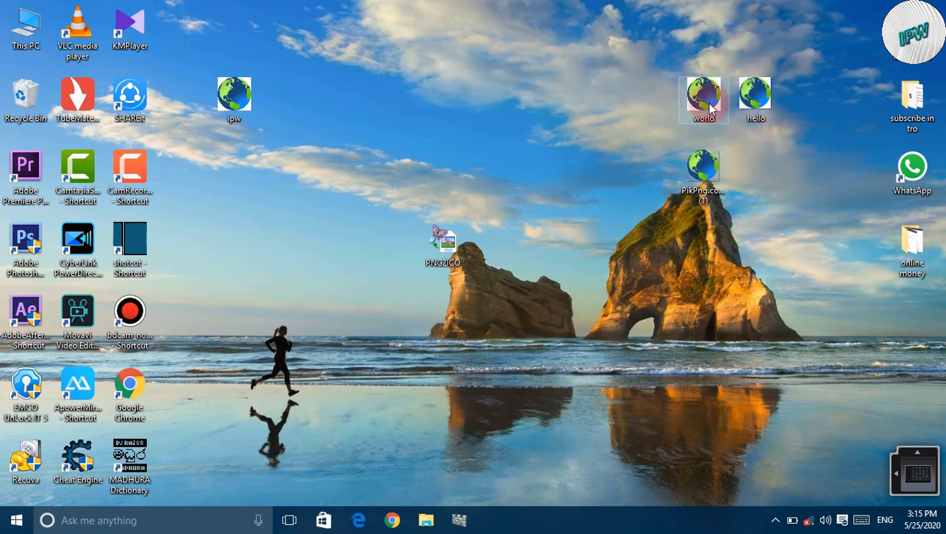
Move the world icon closer to the ipw folder, and place PNG2ICO below hello beside the PikPng image
drag(704, 96, 391, 104)
drag(483, 57, 356, 134)
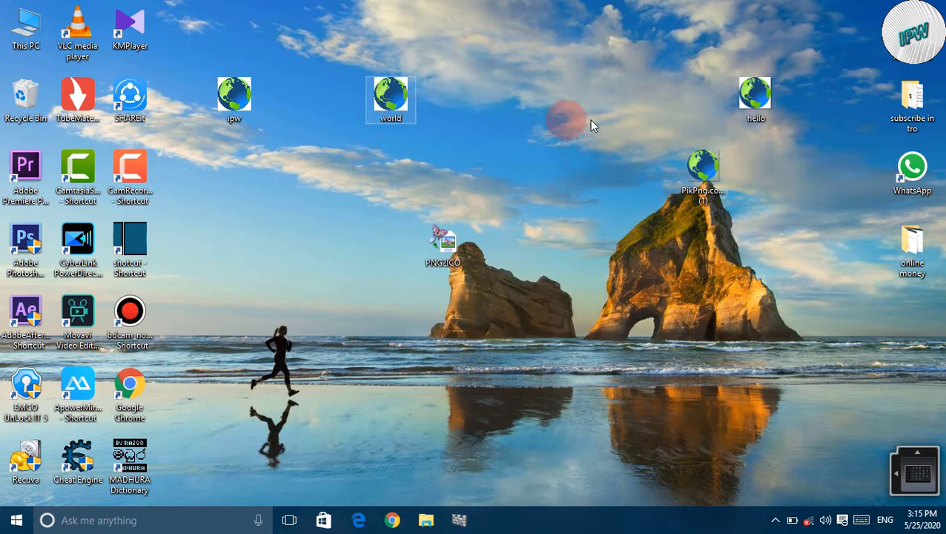
drag(446, 256, 755, 210)
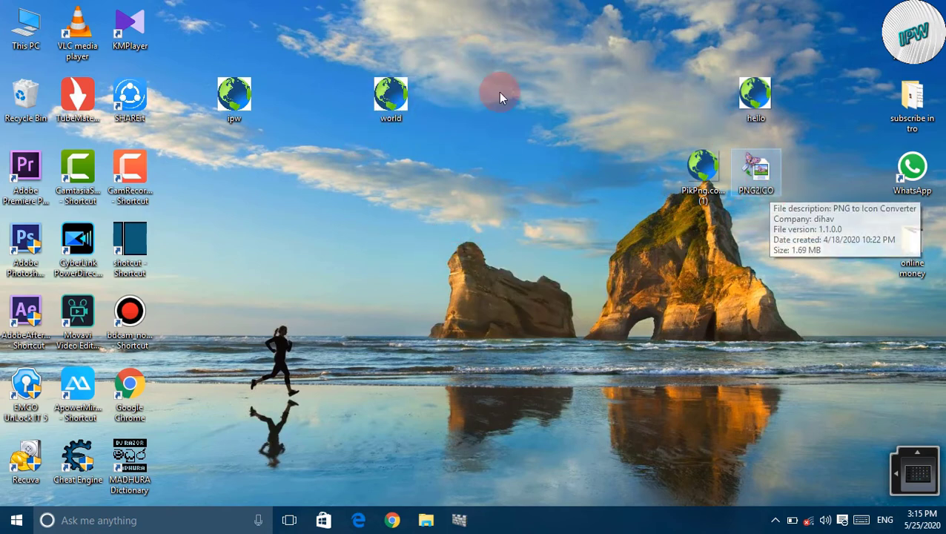
drag(531, 4, 312, 147)
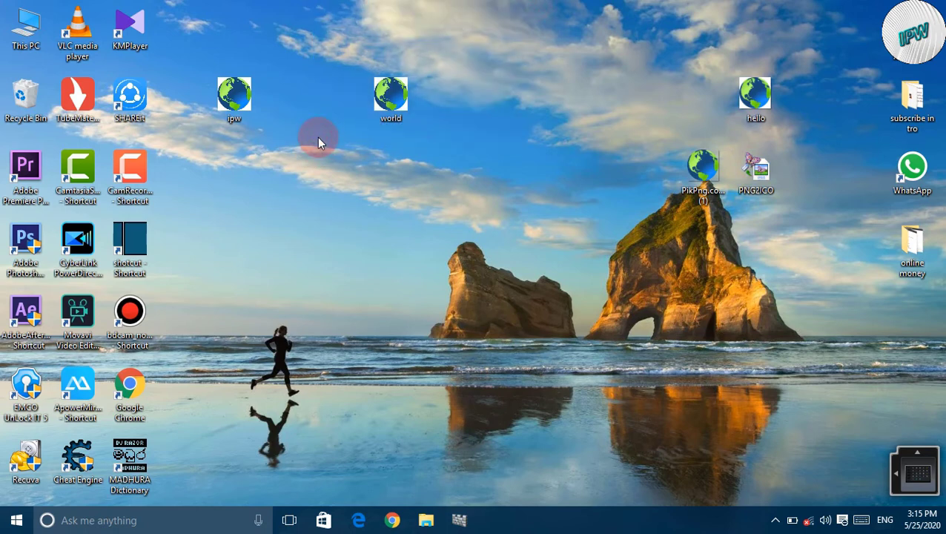
drag(338, 132, 473, 58)
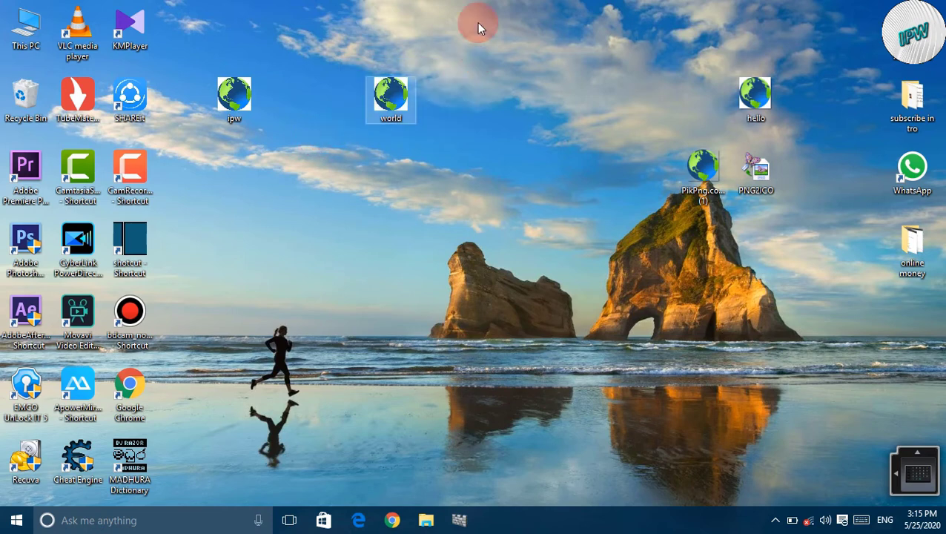
drag(478, 22, 307, 220)
click(377, 30)
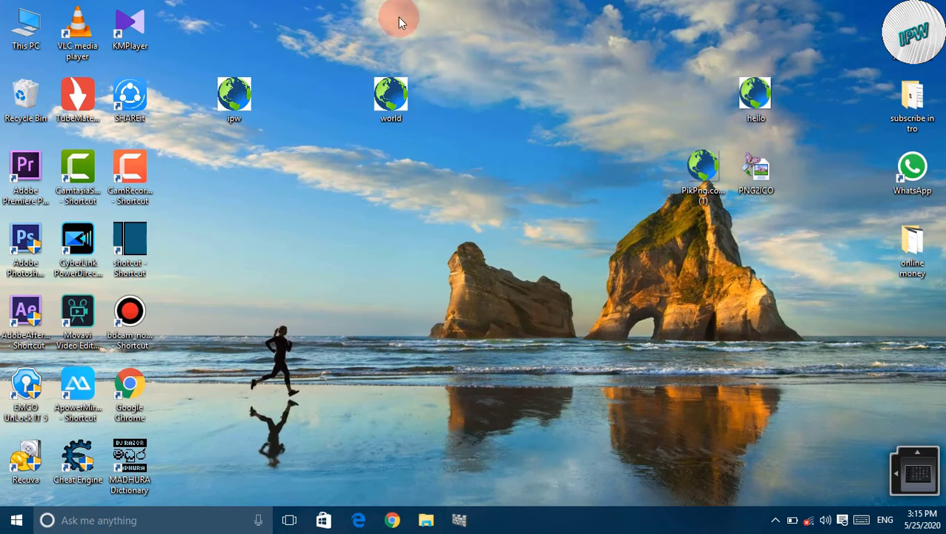